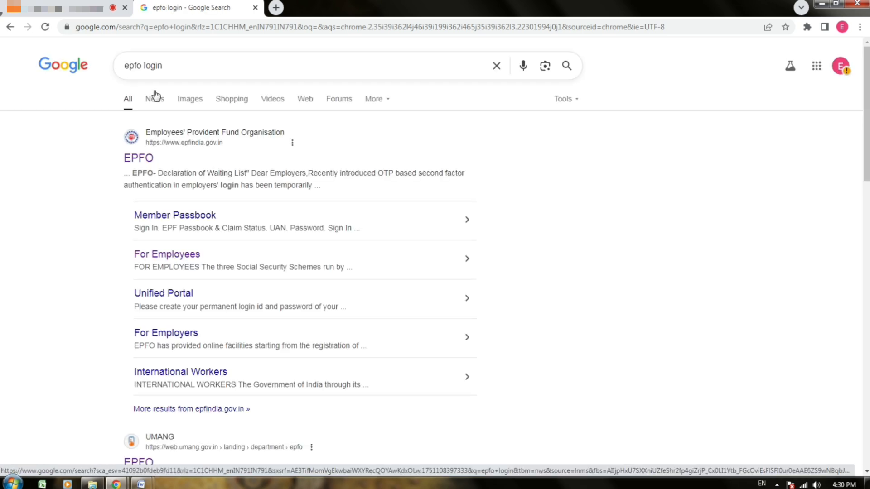
- Open the EPFO website and reach the Activate UAN form through its Online Claims Member Account Transfer service
{"action": "left_click", "coordinate": [150, 159]}
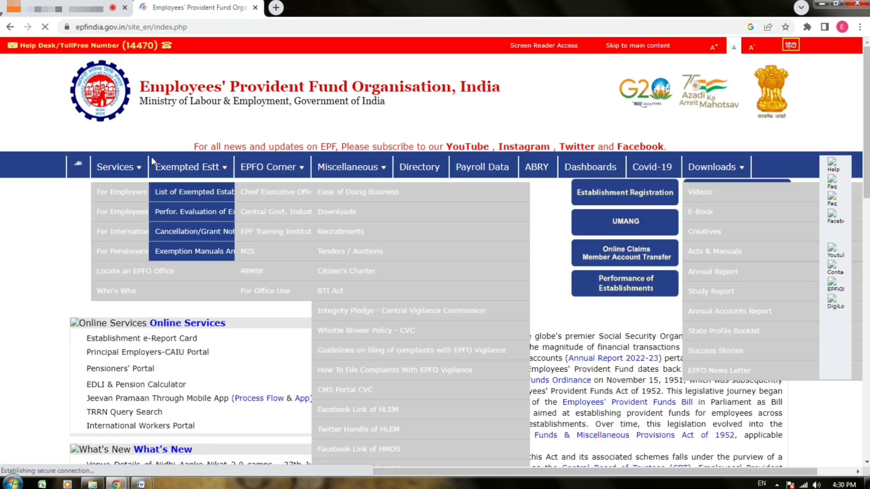
{"action": "mouse_move", "coordinate": [152, 157]}
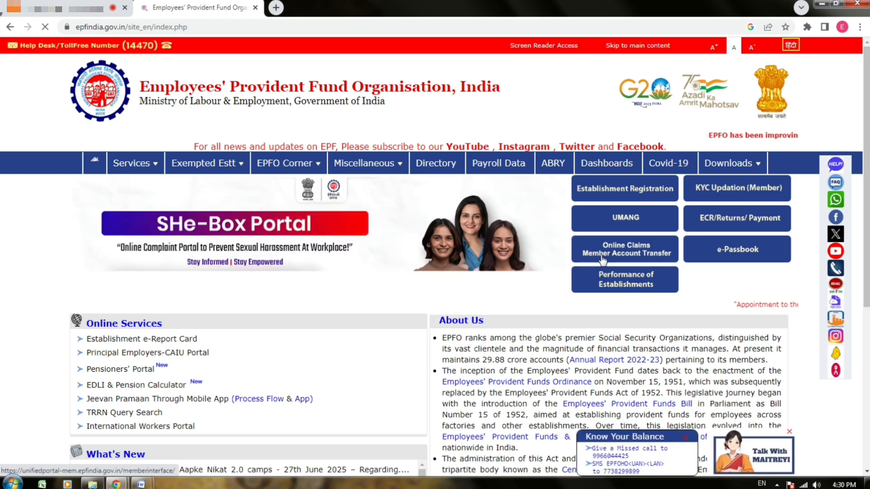
{"action": "left_click", "coordinate": [601, 259]}
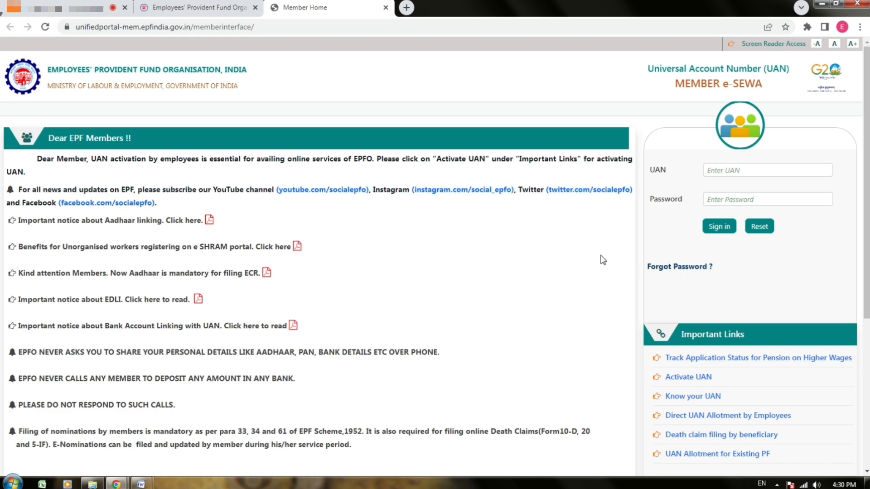
{"action": "left_click", "coordinate": [680, 382]}
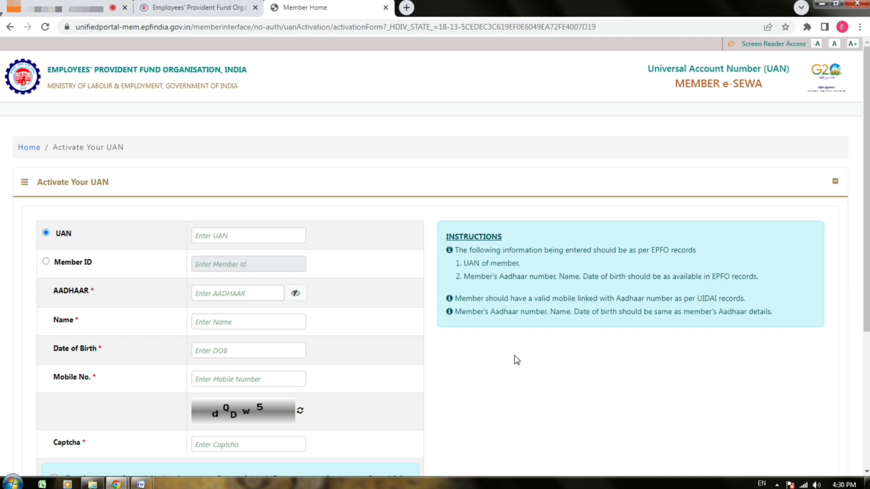
- Try Member ID as the identifier on the activation form and switch back to UAN
{"action": "scroll", "coordinate": [517, 361], "scroll_direction": "down", "scroll_amount": 1}
{"action": "scroll", "coordinate": [517, 360], "scroll_direction": "down", "scroll_amount": 2}
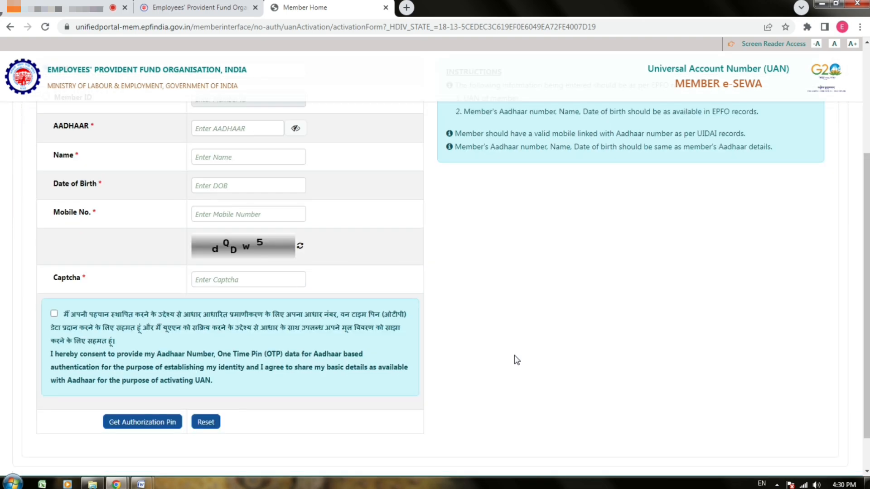
{"action": "scroll", "coordinate": [515, 356], "scroll_direction": "up", "scroll_amount": 1}
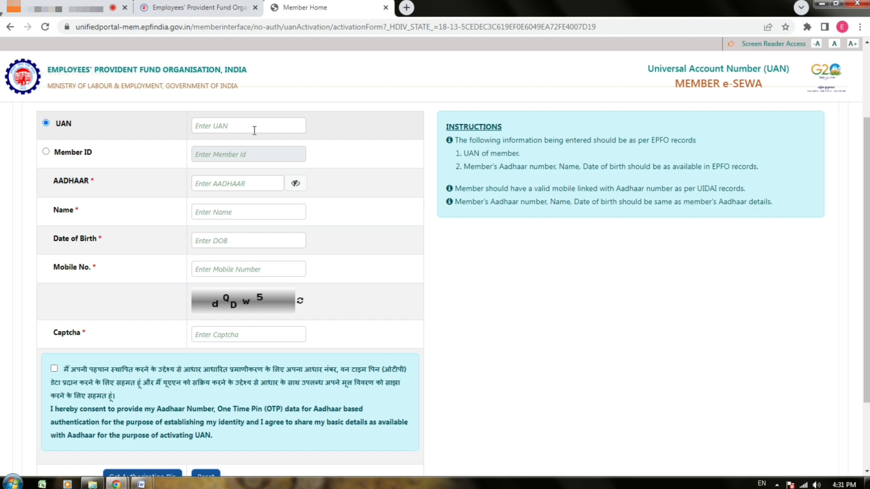
{"action": "left_click", "coordinate": [46, 152]}
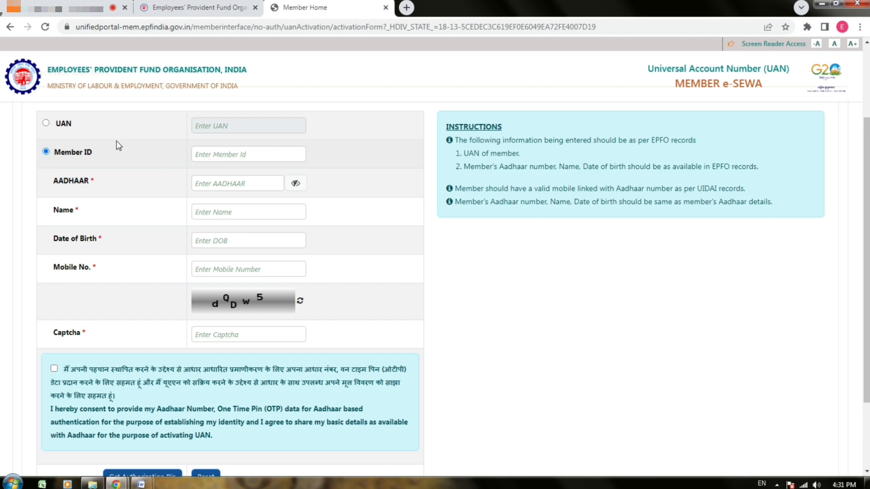
{"action": "left_click", "coordinate": [46, 124]}
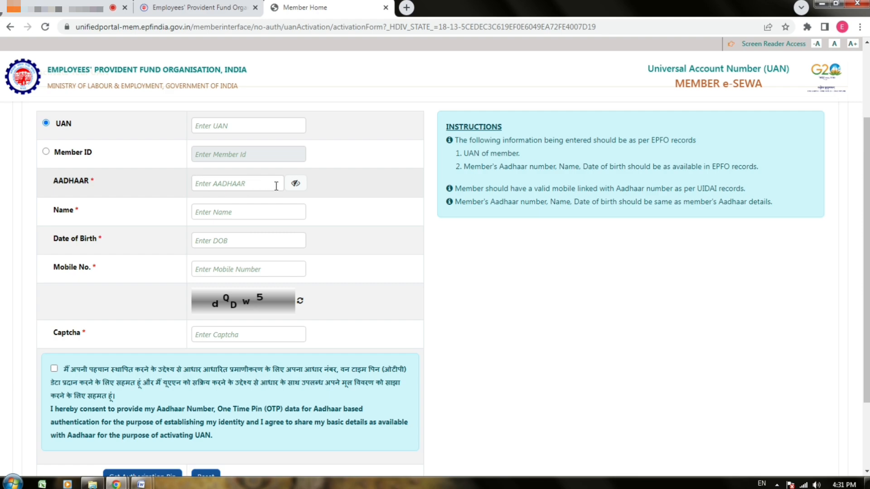
- Try the Aadhaar field's show and hide option with a partial Aadhaar number, and clear the entry
{"action": "left_click", "coordinate": [295, 184]}
{"action": "left_click", "coordinate": [248, 184]}
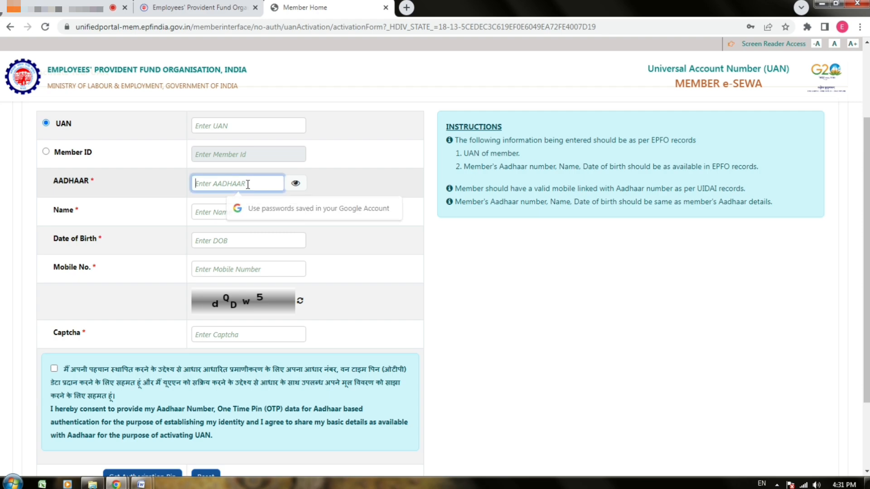
{"action": "type", "text": "6"}
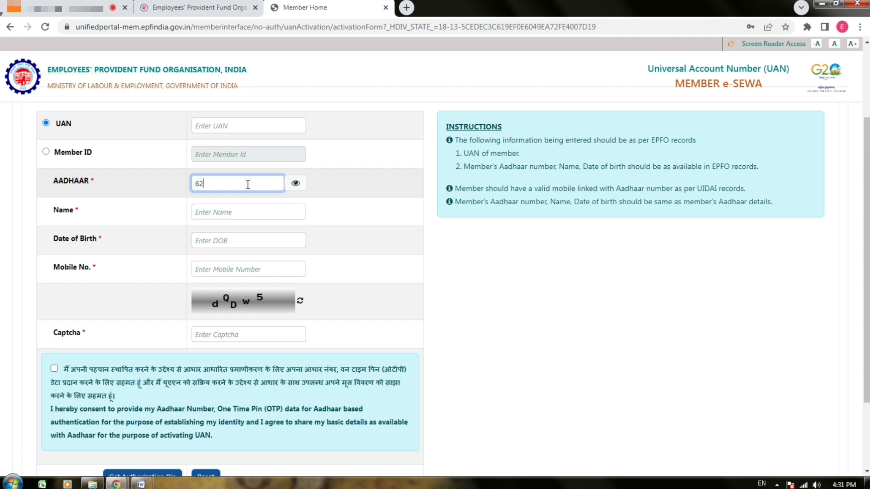
{"action": "type", "text": "2"}
{"action": "left_click", "coordinate": [296, 184]}
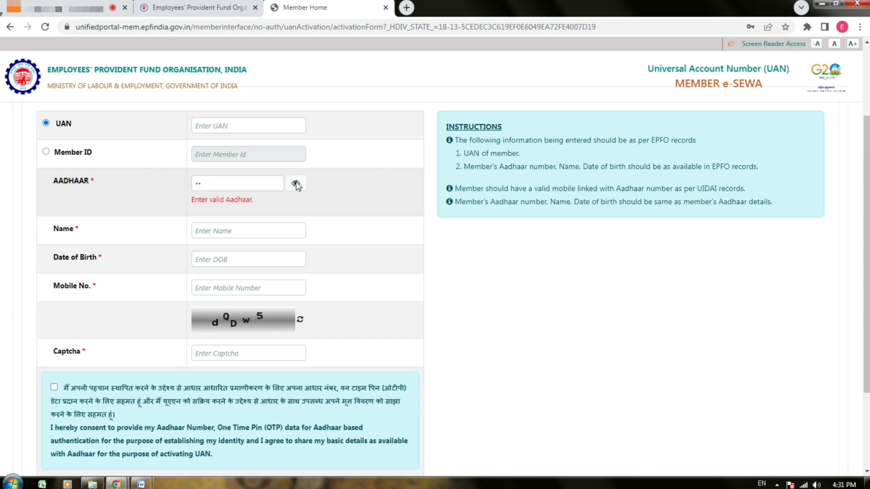
{"action": "left_click", "coordinate": [226, 183]}
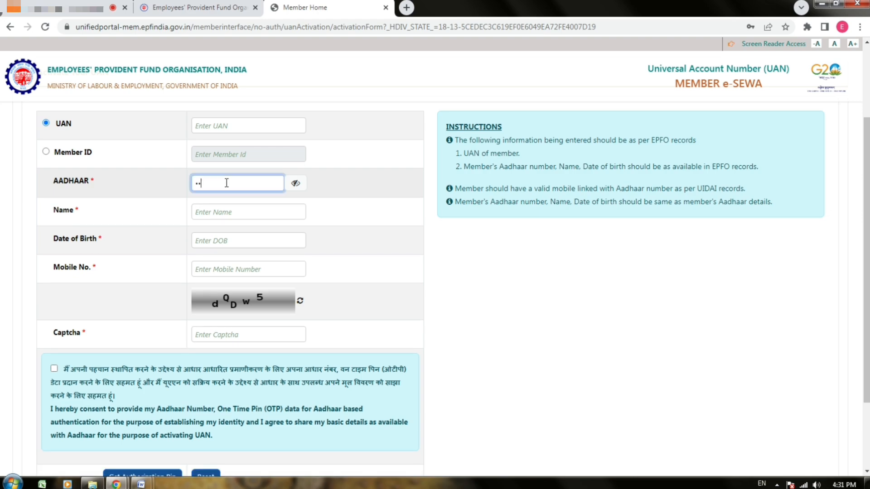
{"action": "key", "text": "BackSpace"}
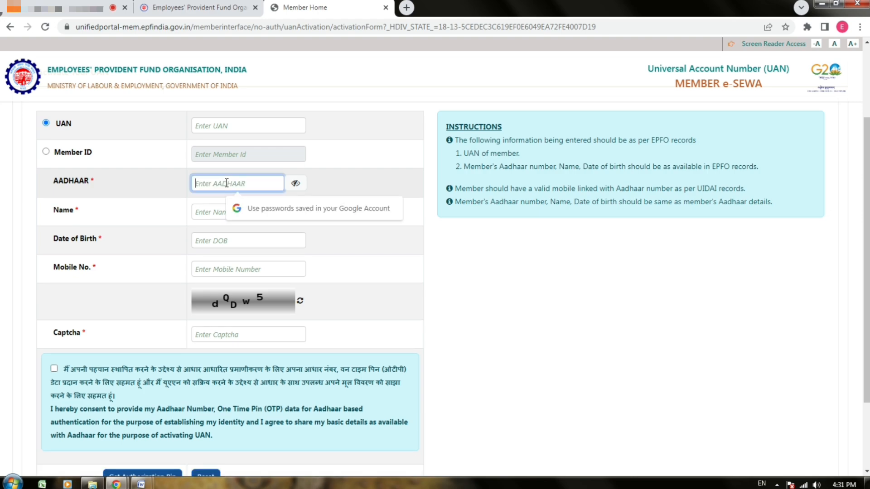
- Fill in the member's date of birth on the activation form using the calendar
{"action": "left_click", "coordinate": [217, 213]}
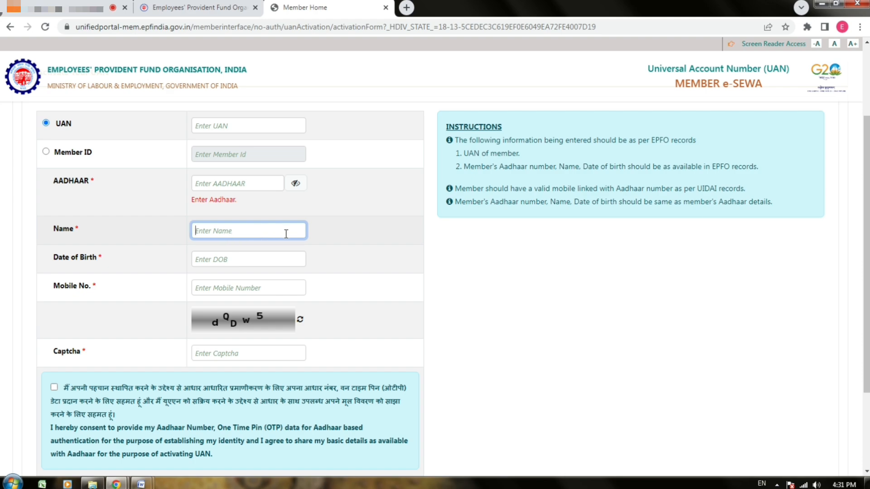
{"action": "left_click", "coordinate": [237, 262]}
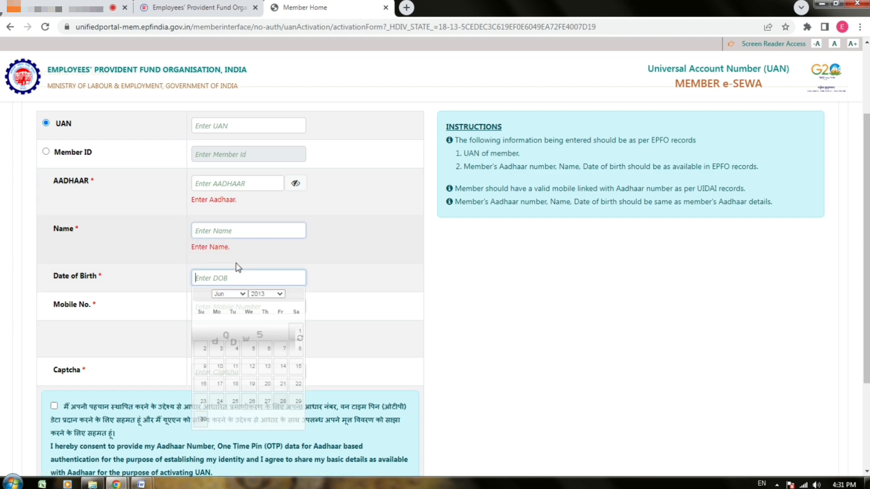
{"action": "left_click", "coordinate": [235, 297]}
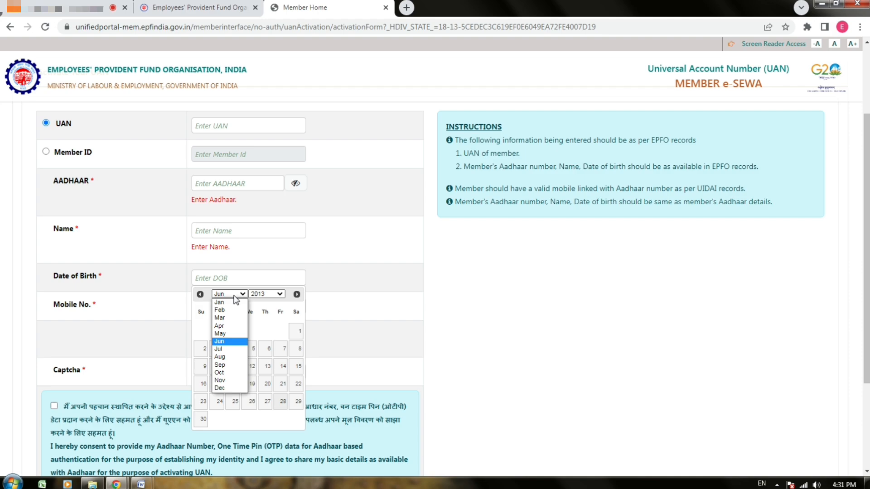
{"action": "left_click", "coordinate": [221, 317]}
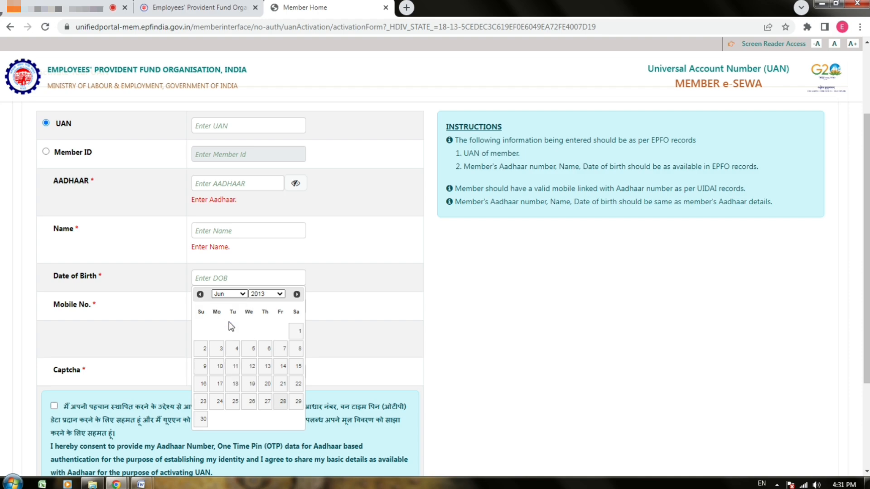
{"action": "left_click", "coordinate": [264, 295]}
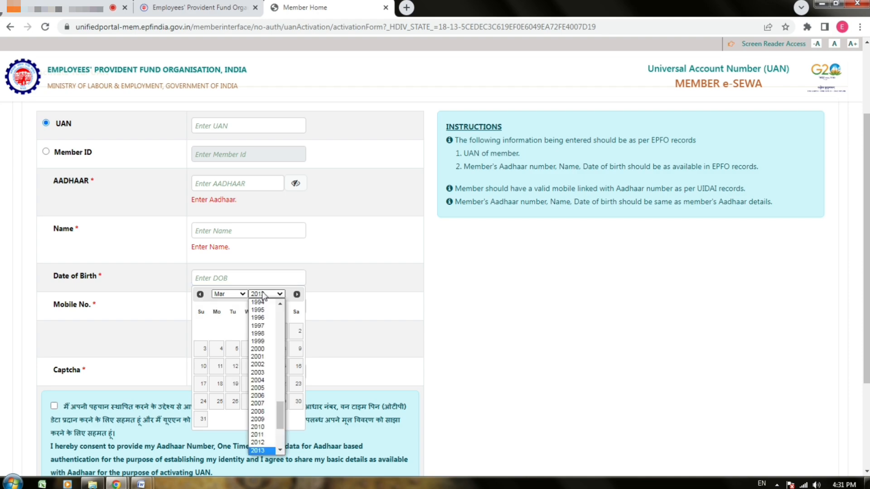
{"action": "left_click", "coordinate": [259, 366]}
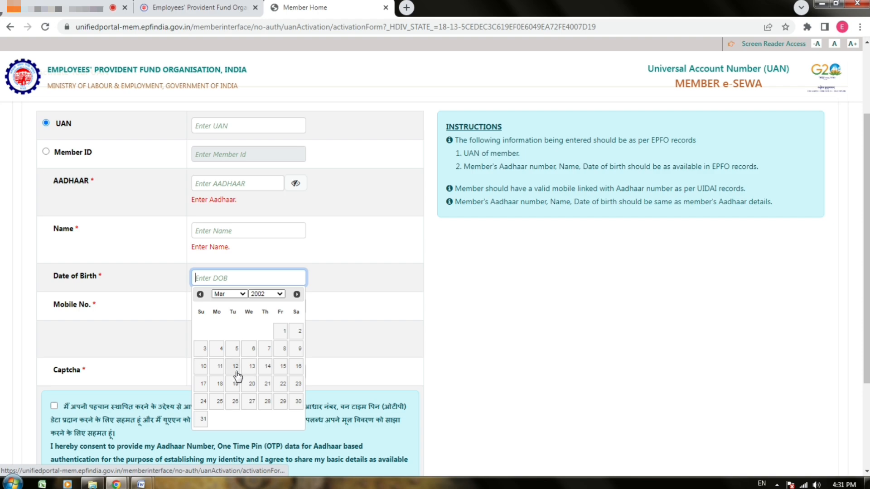
{"action": "left_click", "coordinate": [235, 367]}
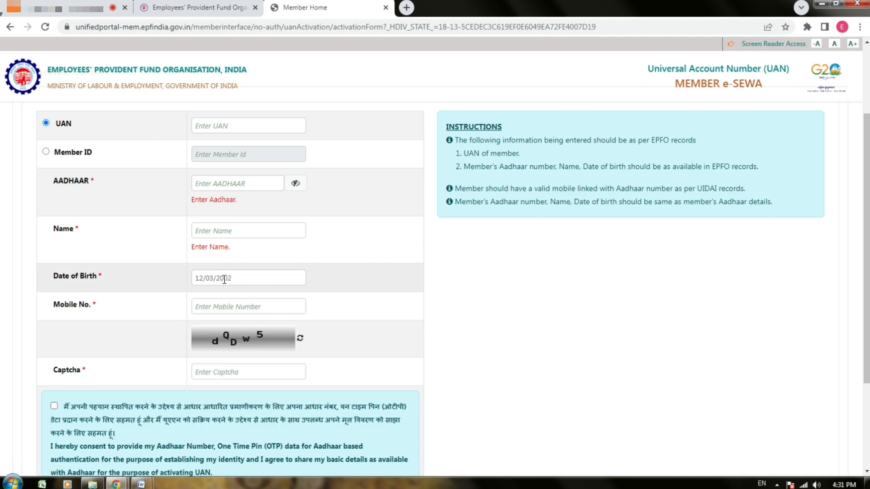
- Give consent to Aadhaar-based authentication for activating the UAN
{"action": "left_click", "coordinate": [205, 308]}
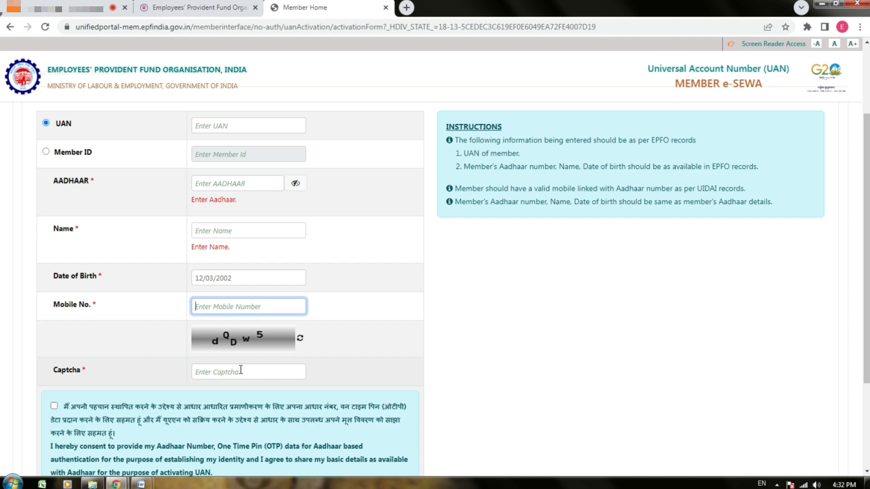
{"action": "scroll", "coordinate": [242, 368], "scroll_direction": "down", "scroll_amount": 1}
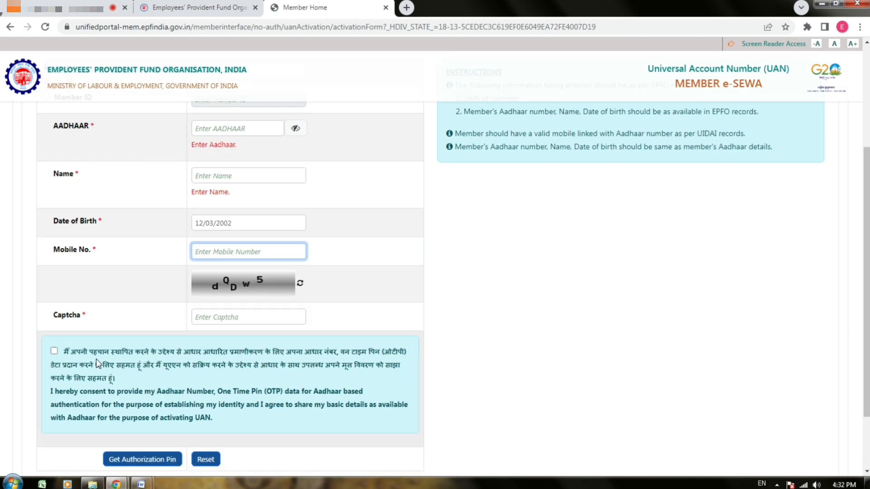
{"action": "left_click", "coordinate": [54, 353]}
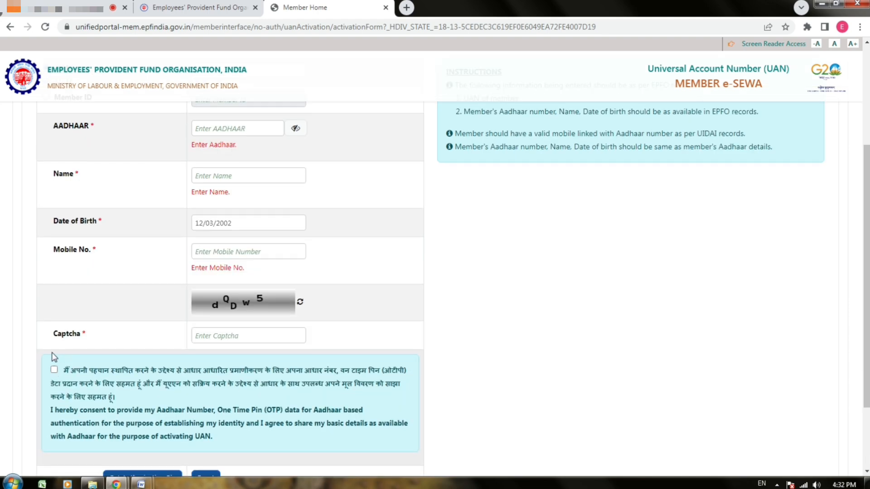
{"action": "left_click", "coordinate": [54, 371]}
{"action": "scroll", "coordinate": [93, 411], "scroll_direction": "down", "scroll_amount": 2}
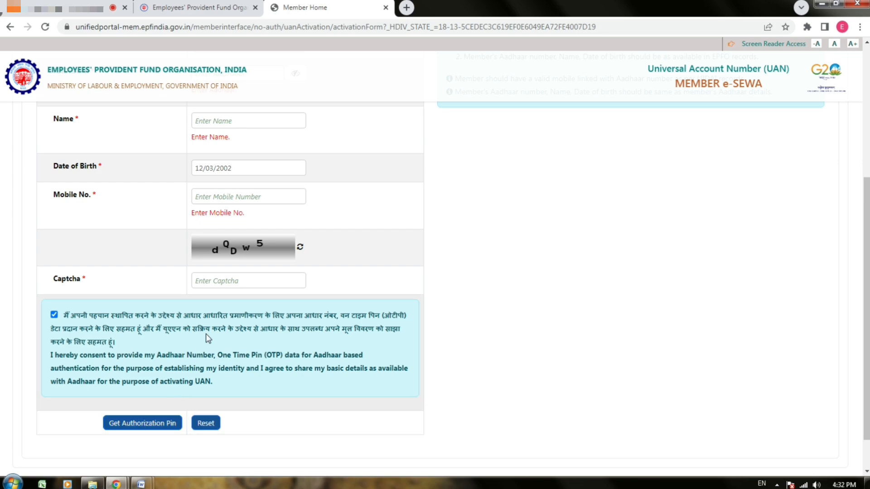
{"action": "scroll", "coordinate": [206, 333], "scroll_direction": "up", "scroll_amount": 1}
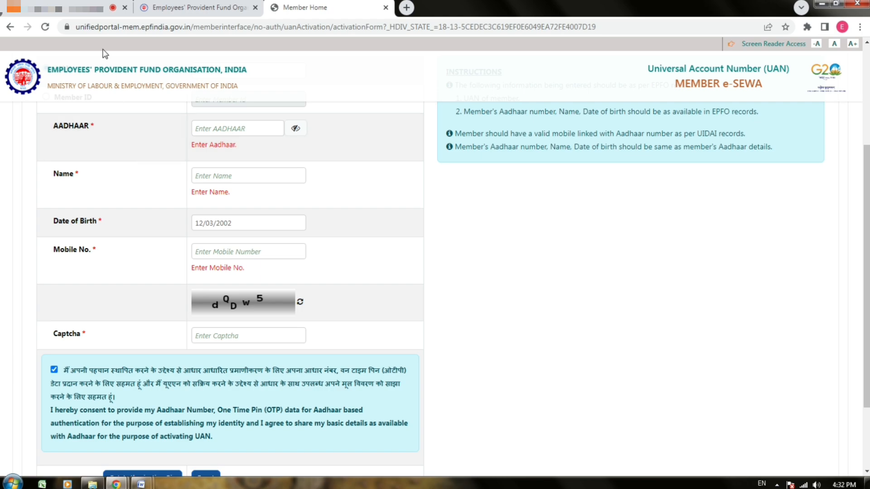
{"action": "scroll", "coordinate": [206, 333], "scroll_direction": "down", "scroll_amount": 1}
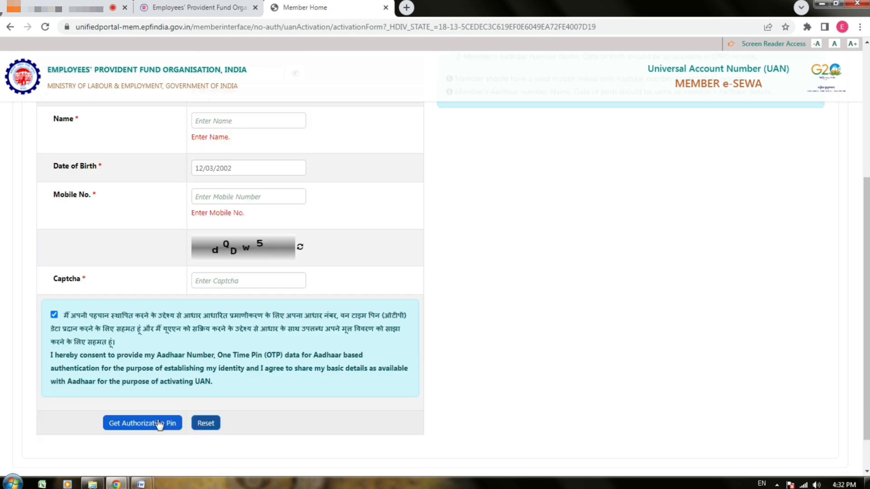
{"action": "scroll", "coordinate": [206, 334], "scroll_direction": "up", "scroll_amount": 1}
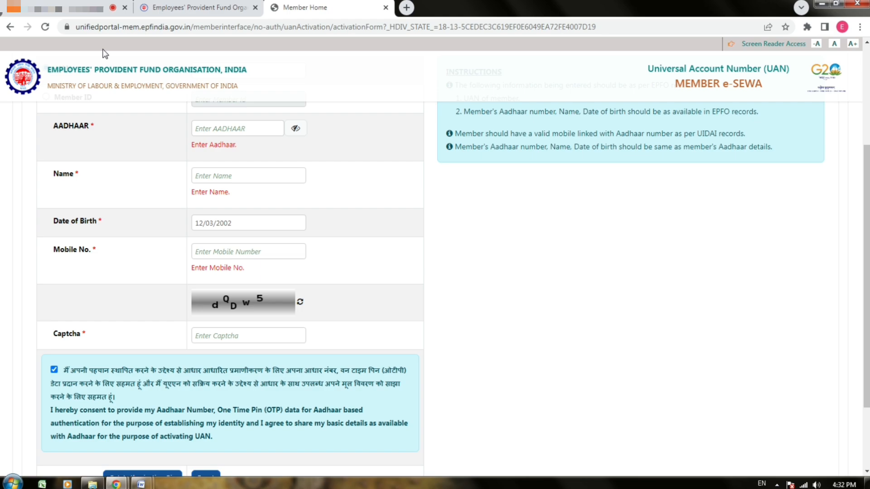
{"action": "scroll", "coordinate": [206, 333], "scroll_direction": "down", "scroll_amount": 1}
{"action": "scroll", "coordinate": [206, 333], "scroll_direction": "up", "scroll_amount": 1}
{"action": "scroll", "coordinate": [169, 421], "scroll_direction": "down", "scroll_amount": 1}
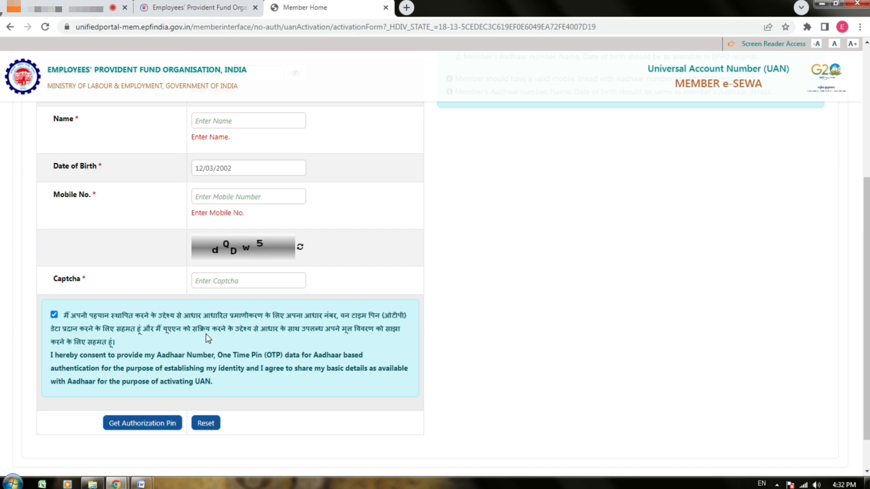
{"action": "scroll", "coordinate": [206, 338], "scroll_direction": "up", "scroll_amount": 1}
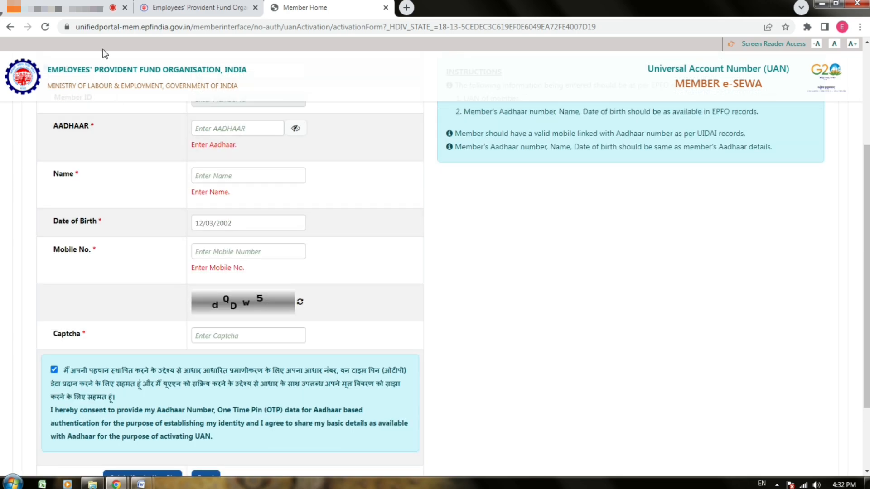
{"action": "scroll", "coordinate": [169, 422], "scroll_direction": "down", "scroll_amount": 1}
{"action": "scroll", "coordinate": [206, 333], "scroll_direction": "up", "scroll_amount": 1}
{"action": "scroll", "coordinate": [171, 422], "scroll_direction": "down", "scroll_amount": 1}
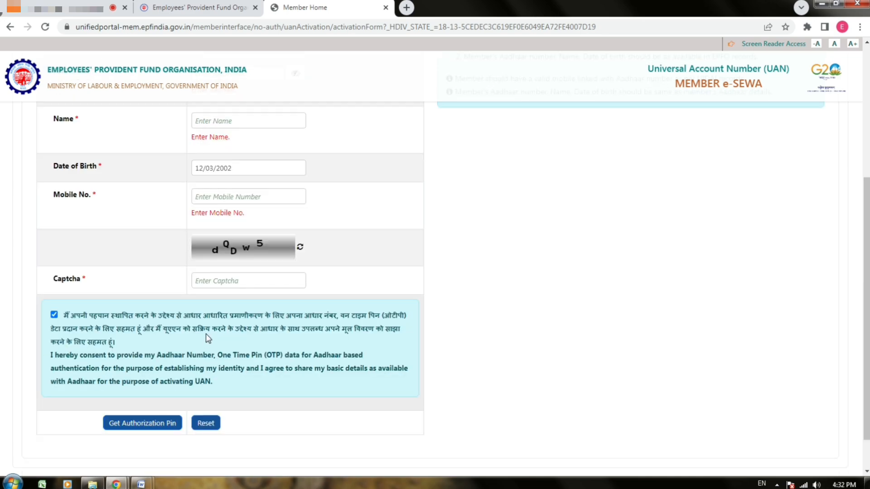
{"action": "scroll", "coordinate": [205, 334], "scroll_direction": "up", "scroll_amount": 1}
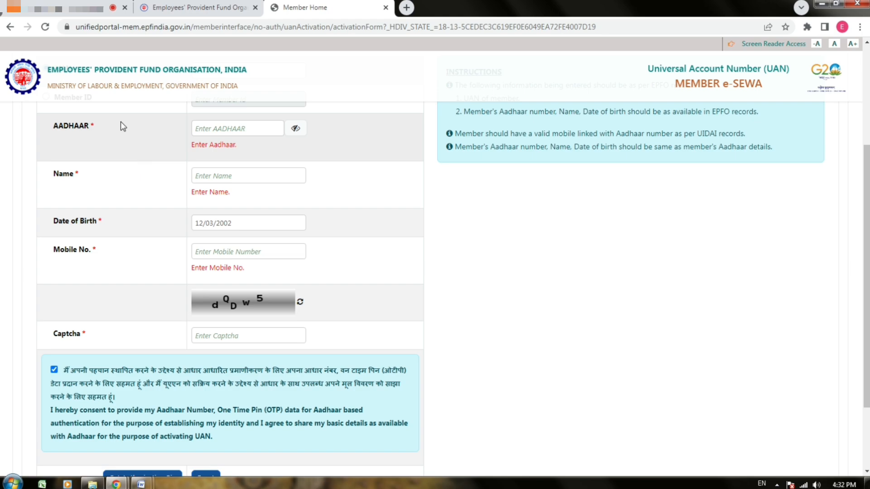
{"action": "scroll", "coordinate": [171, 421], "scroll_direction": "down", "scroll_amount": 1}
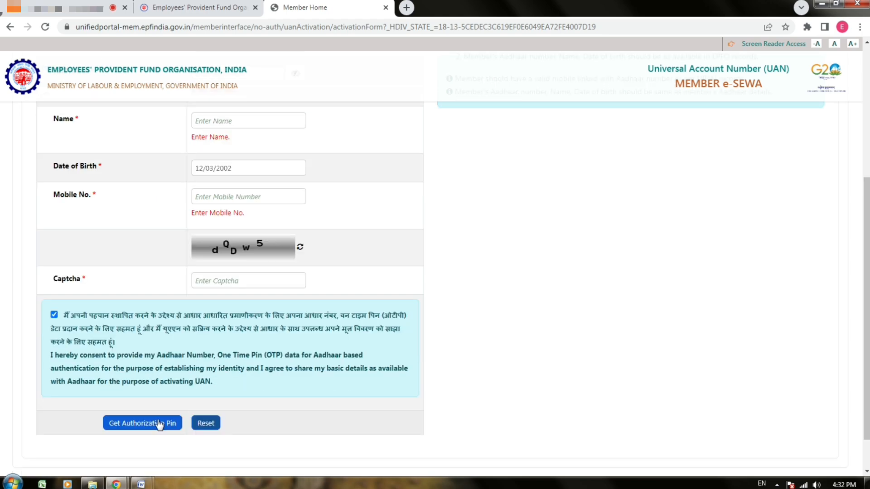
{"action": "scroll", "coordinate": [205, 334], "scroll_direction": "up", "scroll_amount": 1}
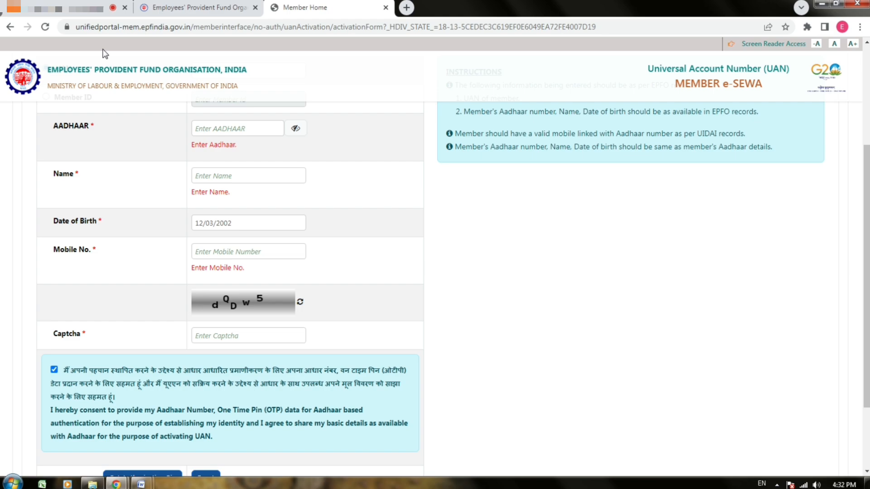
{"action": "scroll", "coordinate": [173, 240], "scroll_direction": "down", "scroll_amount": 1}
{"action": "scroll", "coordinate": [206, 334], "scroll_direction": "up", "scroll_amount": 1}
{"action": "scroll", "coordinate": [171, 421], "scroll_direction": "down", "scroll_amount": 1}
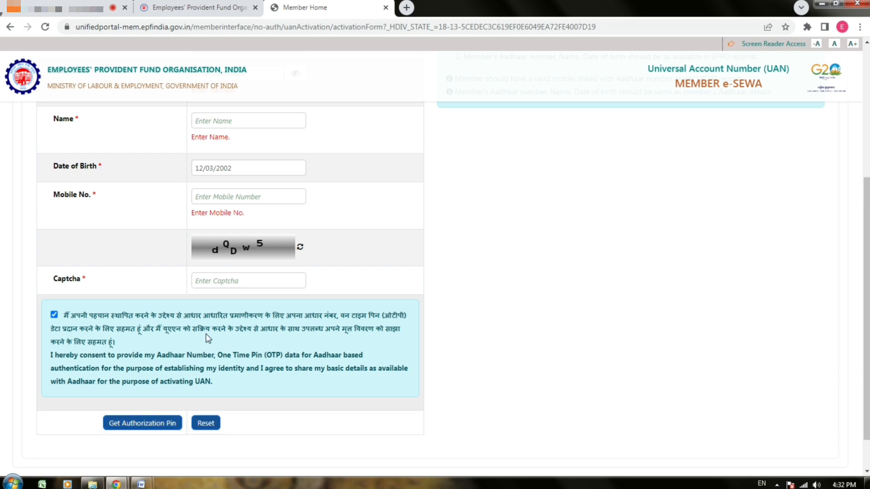
{"action": "scroll", "coordinate": [206, 333], "scroll_direction": "up", "scroll_amount": 1}
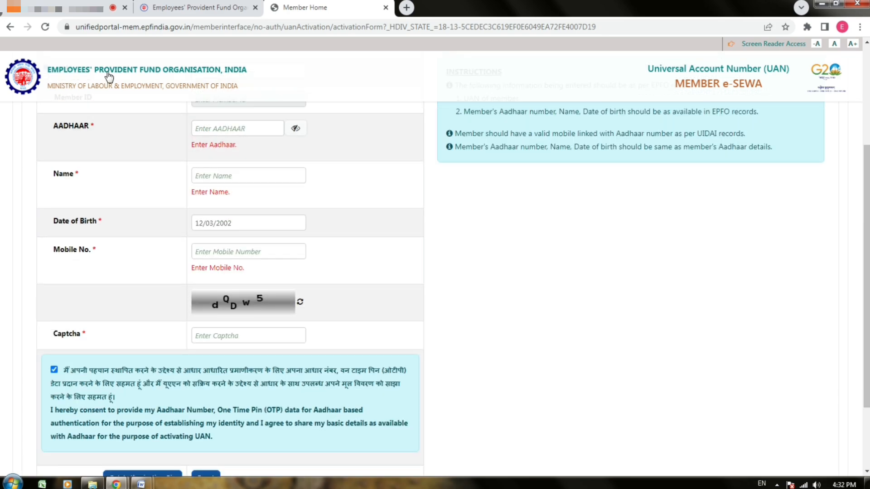
{"action": "scroll", "coordinate": [171, 423], "scroll_direction": "down", "scroll_amount": 1}
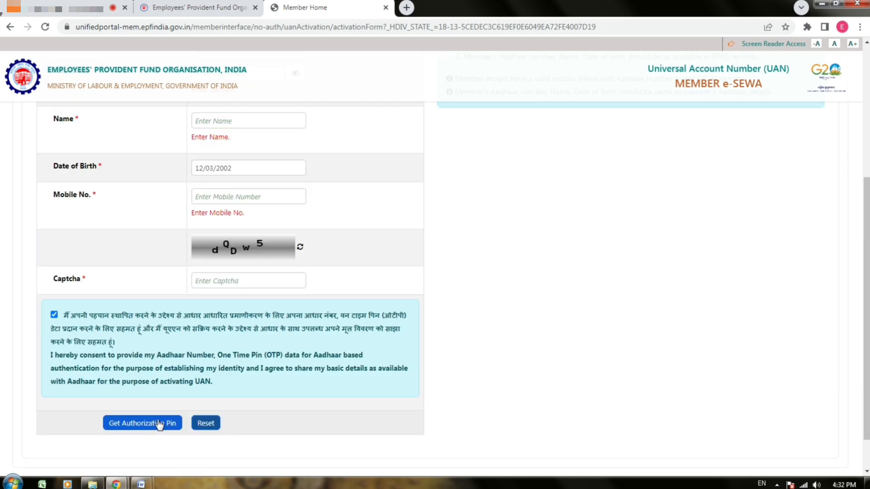
{"action": "scroll", "coordinate": [206, 334], "scroll_direction": "up", "scroll_amount": 1}
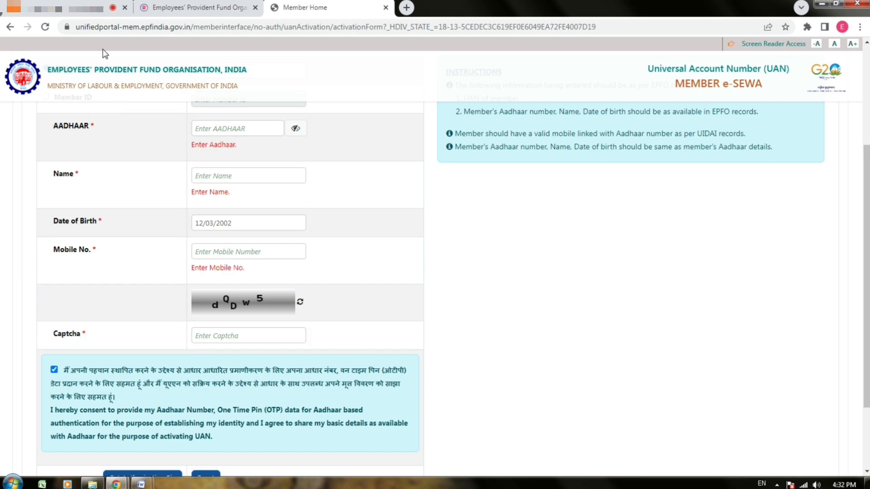
{"action": "scroll", "coordinate": [171, 423], "scroll_direction": "down", "scroll_amount": 1}
{"action": "scroll", "coordinate": [206, 333], "scroll_direction": "up", "scroll_amount": 1}
{"action": "scroll", "coordinate": [168, 420], "scroll_direction": "down", "scroll_amount": 1}
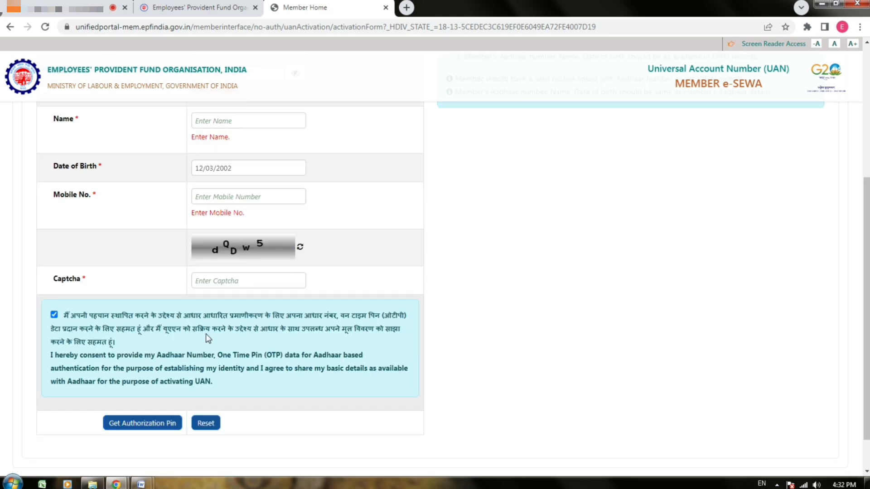
{"action": "scroll", "coordinate": [206, 334], "scroll_direction": "up", "scroll_amount": 1}
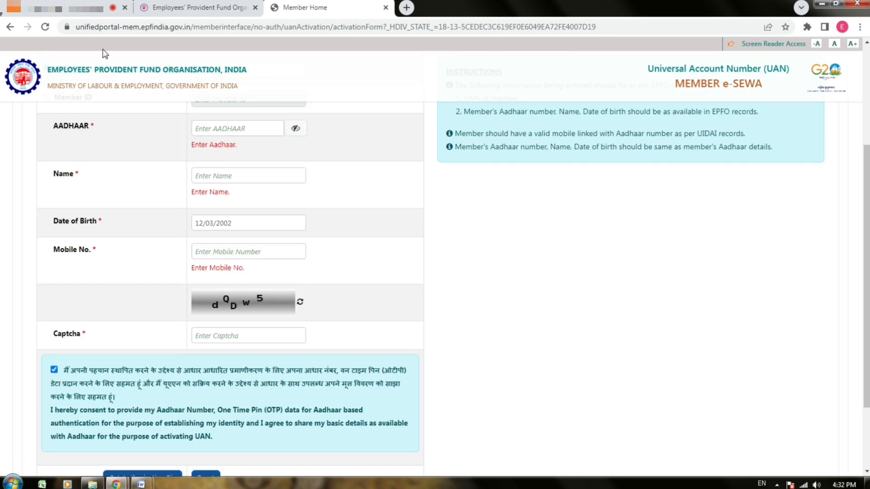
{"action": "scroll", "coordinate": [169, 421], "scroll_direction": "down", "scroll_amount": 1}
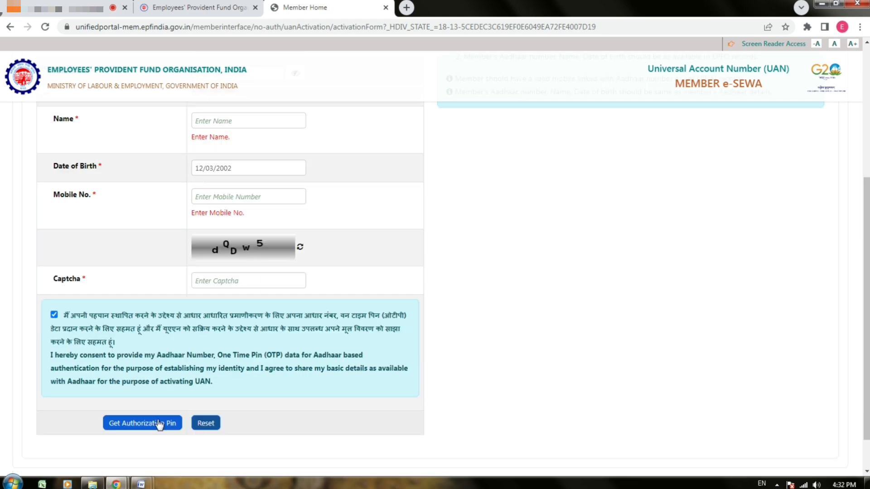
{"action": "scroll", "coordinate": [206, 333], "scroll_direction": "up", "scroll_amount": 1}
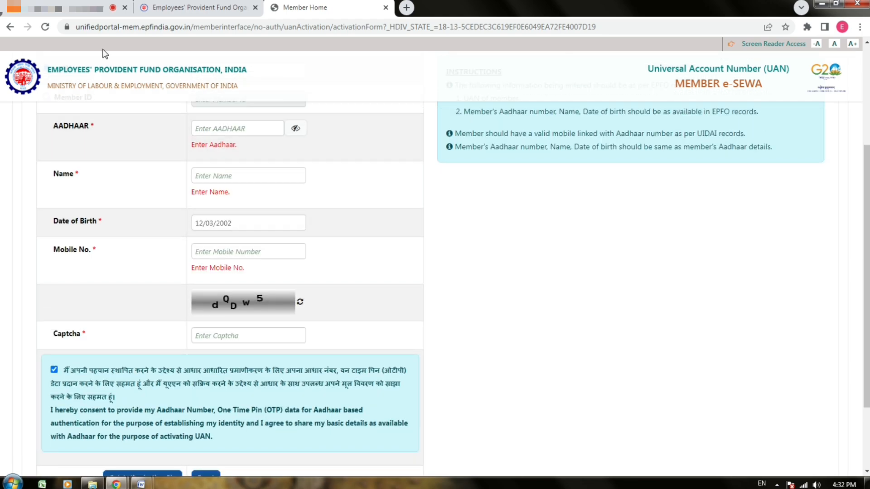
{"action": "scroll", "coordinate": [159, 421], "scroll_direction": "down", "scroll_amount": 1}
{"action": "scroll", "coordinate": [206, 333], "scroll_direction": "up", "scroll_amount": 1}
{"action": "scroll", "coordinate": [173, 421], "scroll_direction": "down", "scroll_amount": 1}
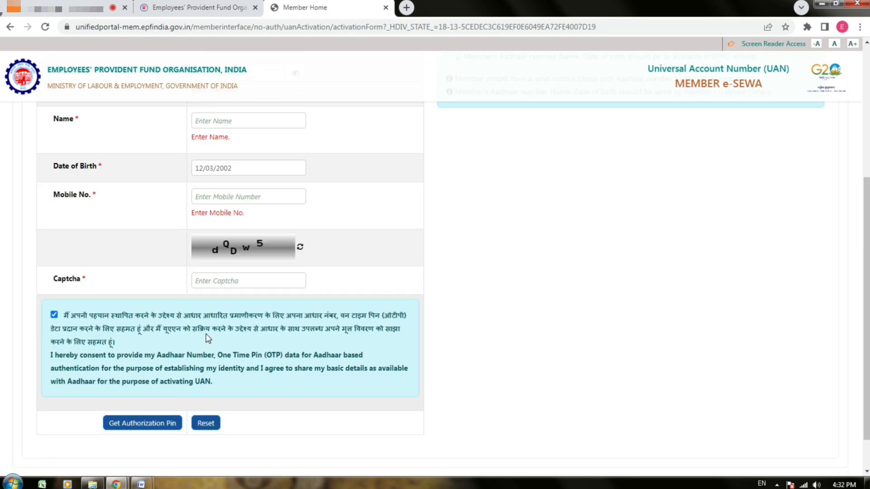
{"action": "scroll", "coordinate": [206, 334], "scroll_direction": "up", "scroll_amount": 1}
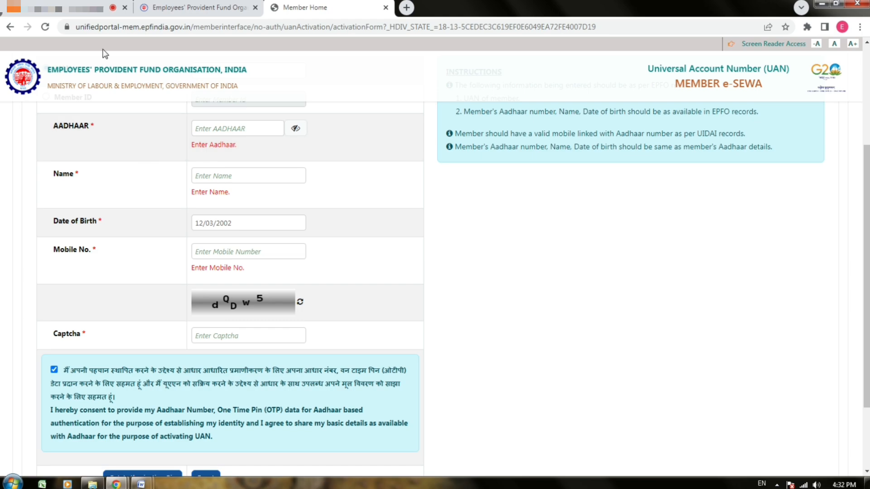
{"action": "scroll", "coordinate": [167, 421], "scroll_direction": "down", "scroll_amount": 1}
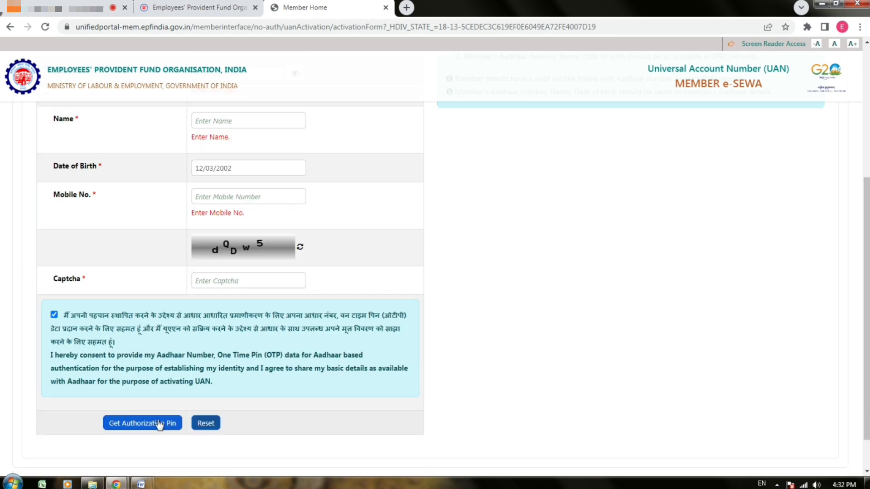
{"action": "scroll", "coordinate": [206, 334], "scroll_direction": "up", "scroll_amount": 1}
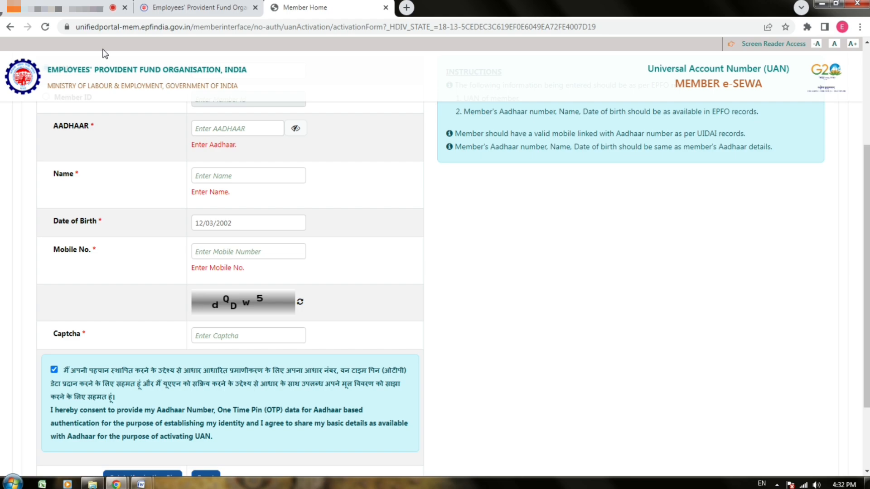
{"action": "scroll", "coordinate": [165, 420], "scroll_direction": "down", "scroll_amount": 1}
{"action": "scroll", "coordinate": [205, 333], "scroll_direction": "up", "scroll_amount": 1}
{"action": "scroll", "coordinate": [165, 421], "scroll_direction": "down", "scroll_amount": 1}
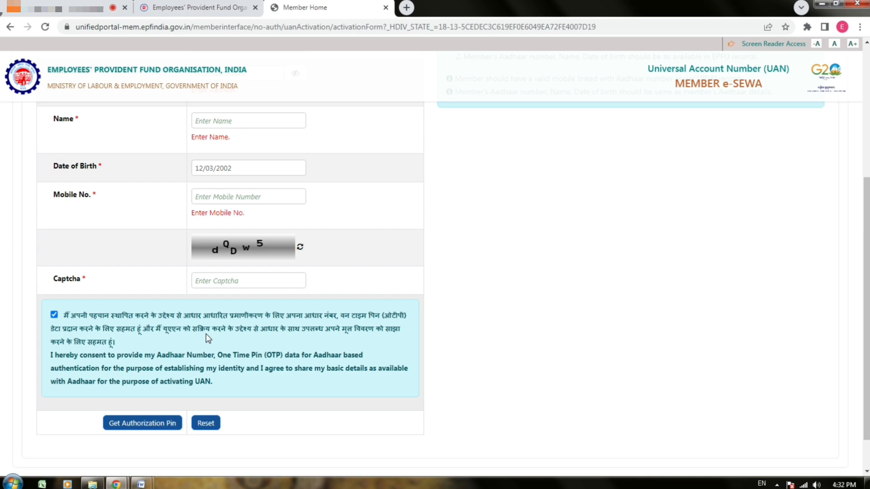
{"action": "scroll", "coordinate": [206, 333], "scroll_direction": "up", "scroll_amount": 1}
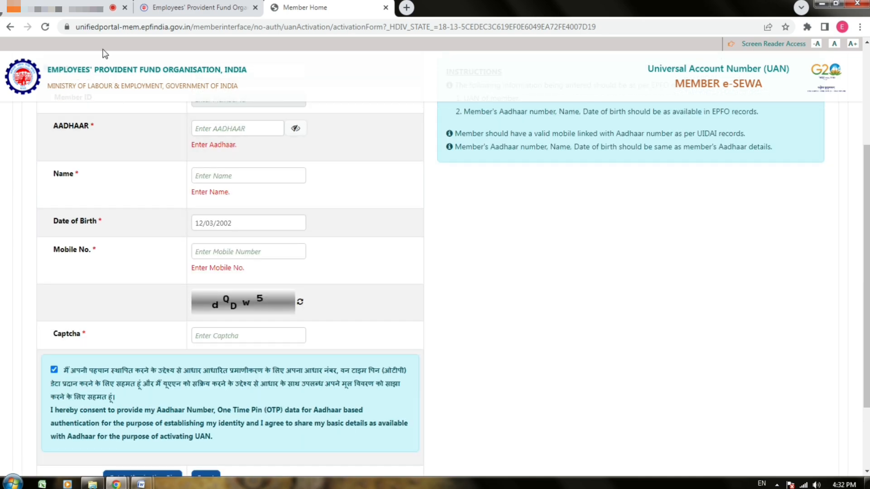
{"action": "scroll", "coordinate": [168, 421], "scroll_direction": "down", "scroll_amount": 1}
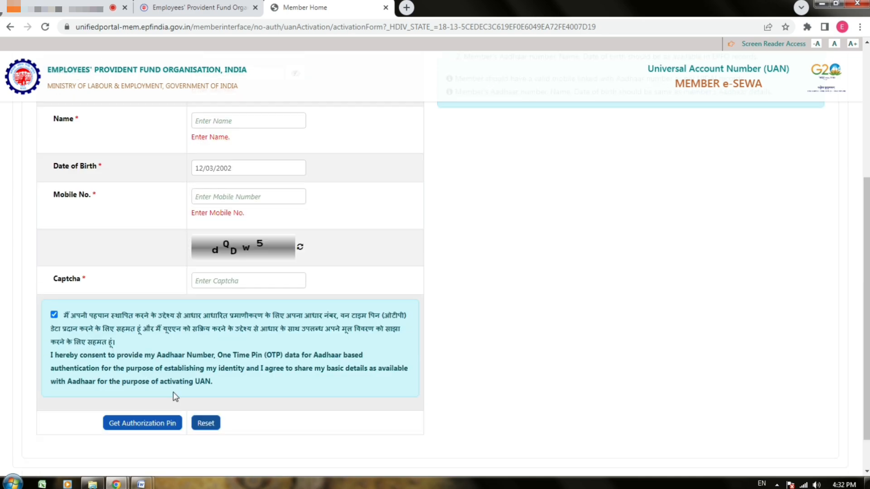
{"action": "scroll", "coordinate": [206, 334], "scroll_direction": "up", "scroll_amount": 1}
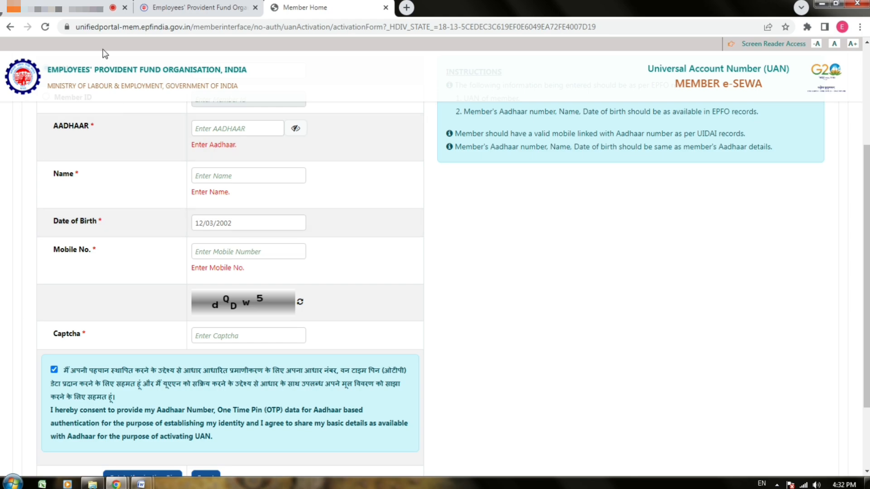
{"action": "scroll", "coordinate": [206, 333], "scroll_direction": "down", "scroll_amount": 1}
{"action": "scroll", "coordinate": [205, 333], "scroll_direction": "up", "scroll_amount": 1}
{"action": "scroll", "coordinate": [161, 421], "scroll_direction": "down", "scroll_amount": 1}
{"action": "scroll", "coordinate": [206, 333], "scroll_direction": "up", "scroll_amount": 1}
{"action": "scroll", "coordinate": [154, 227], "scroll_direction": "down", "scroll_amount": 1}
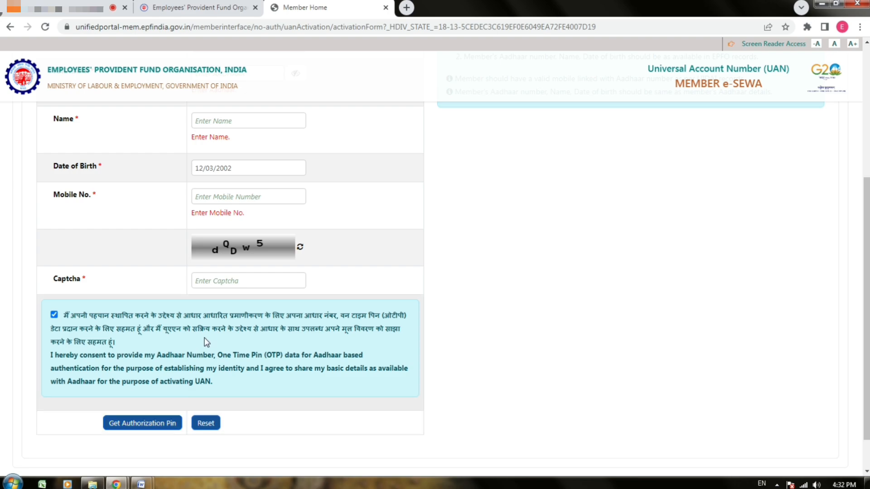
{"action": "scroll", "coordinate": [205, 333], "scroll_direction": "up", "scroll_amount": 1}
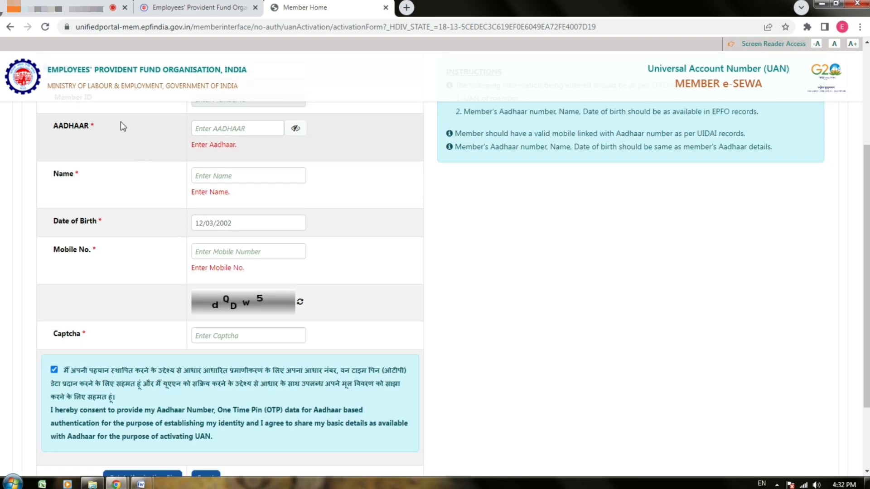
{"action": "scroll", "coordinate": [174, 392], "scroll_direction": "down", "scroll_amount": 1}
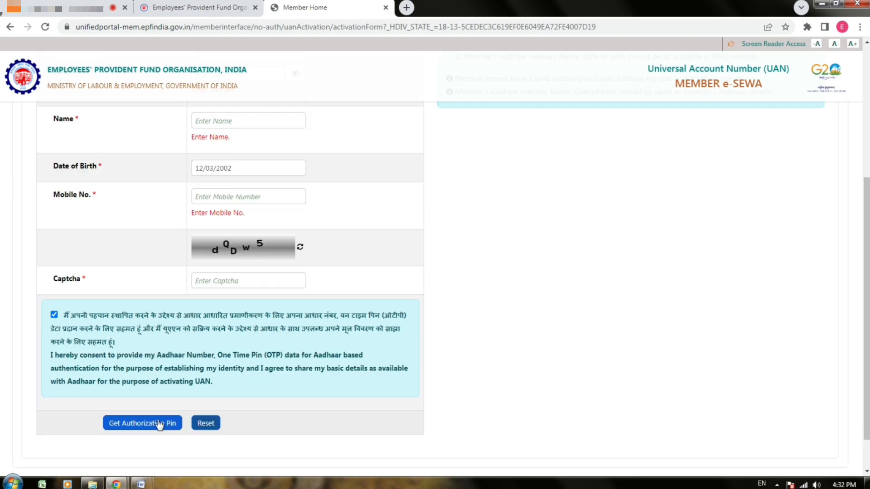
{"action": "scroll", "coordinate": [206, 334], "scroll_direction": "up", "scroll_amount": 1}
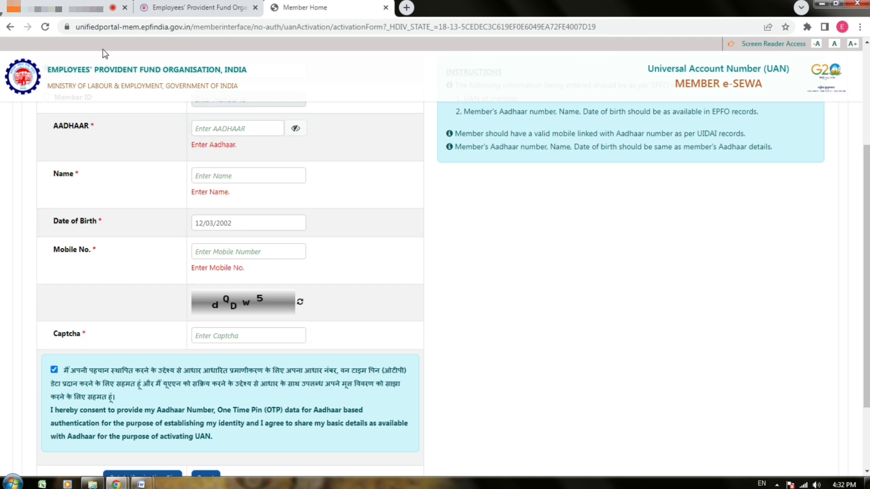
{"action": "scroll", "coordinate": [172, 421], "scroll_direction": "down", "scroll_amount": 1}
{"action": "scroll", "coordinate": [206, 334], "scroll_direction": "up", "scroll_amount": 1}
{"action": "scroll", "coordinate": [165, 418], "scroll_direction": "down", "scroll_amount": 1}
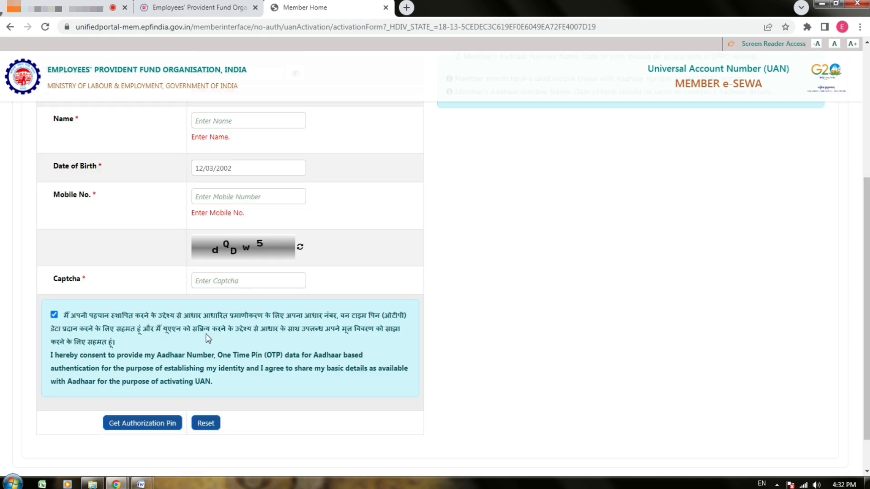
{"action": "scroll", "coordinate": [205, 333], "scroll_direction": "up", "scroll_amount": 1}
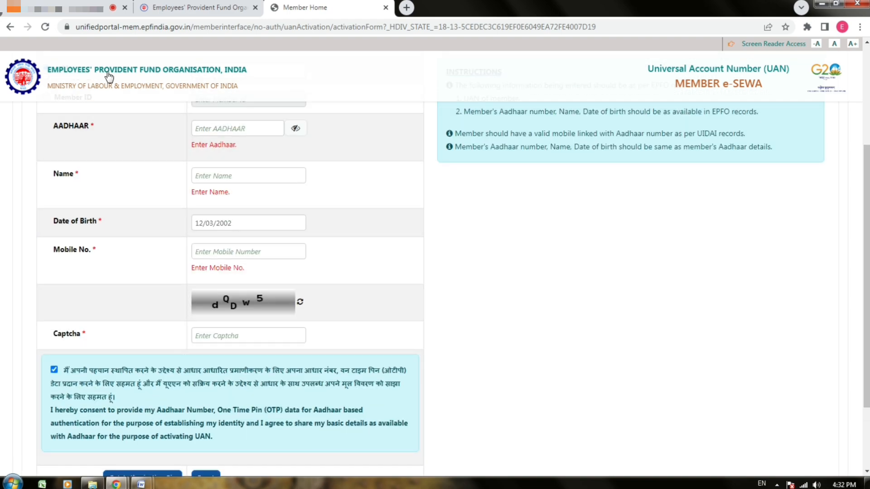
{"action": "scroll", "coordinate": [169, 421], "scroll_direction": "down", "scroll_amount": 1}
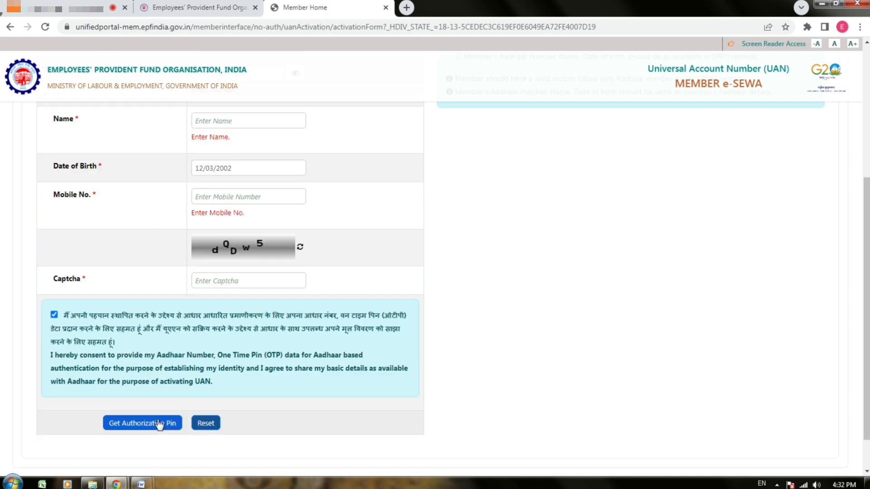
{"action": "scroll", "coordinate": [204, 335], "scroll_direction": "up", "scroll_amount": 1}
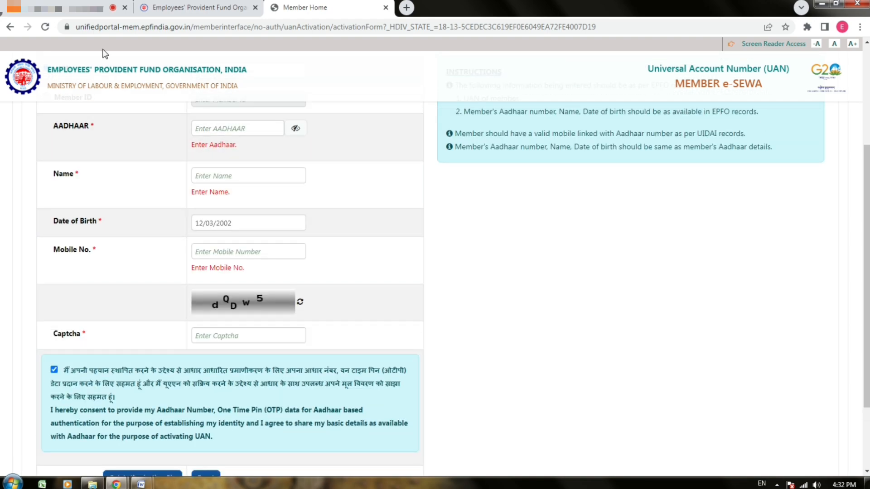
{"action": "scroll", "coordinate": [169, 421], "scroll_direction": "down", "scroll_amount": 1}
{"action": "scroll", "coordinate": [206, 334], "scroll_direction": "up", "scroll_amount": 1}
{"action": "scroll", "coordinate": [169, 421], "scroll_direction": "down", "scroll_amount": 1}
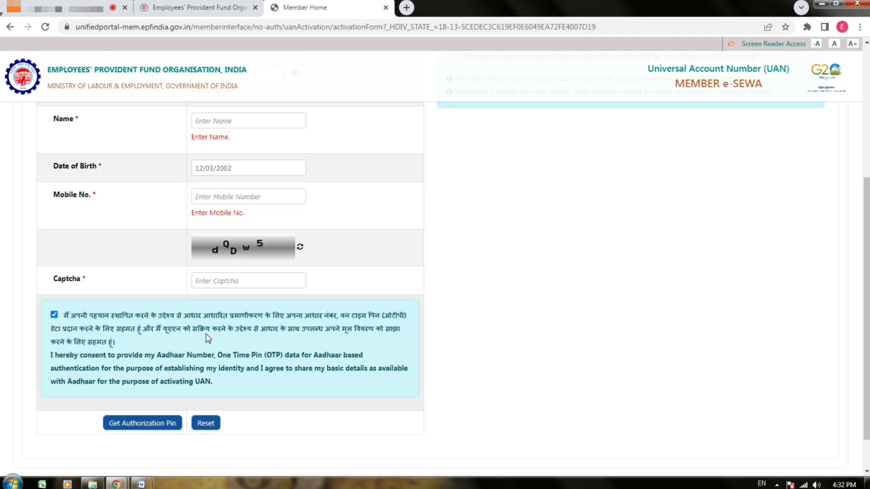
{"action": "scroll", "coordinate": [206, 335], "scroll_direction": "up", "scroll_amount": 1}
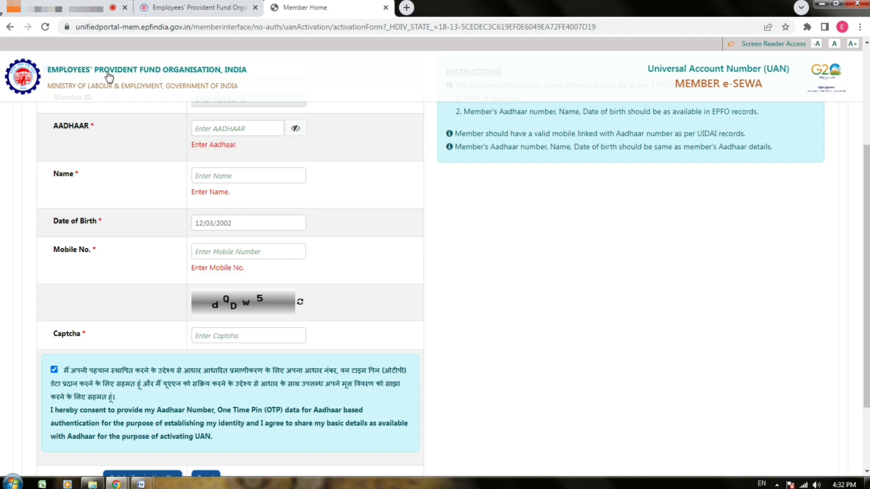
{"action": "scroll", "coordinate": [171, 421], "scroll_direction": "down", "scroll_amount": 1}
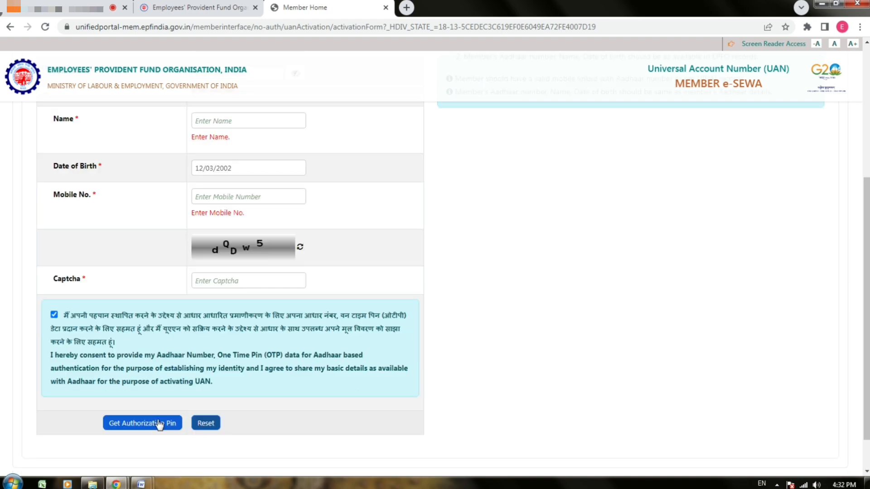
{"action": "scroll", "coordinate": [206, 333], "scroll_direction": "up", "scroll_amount": 1}
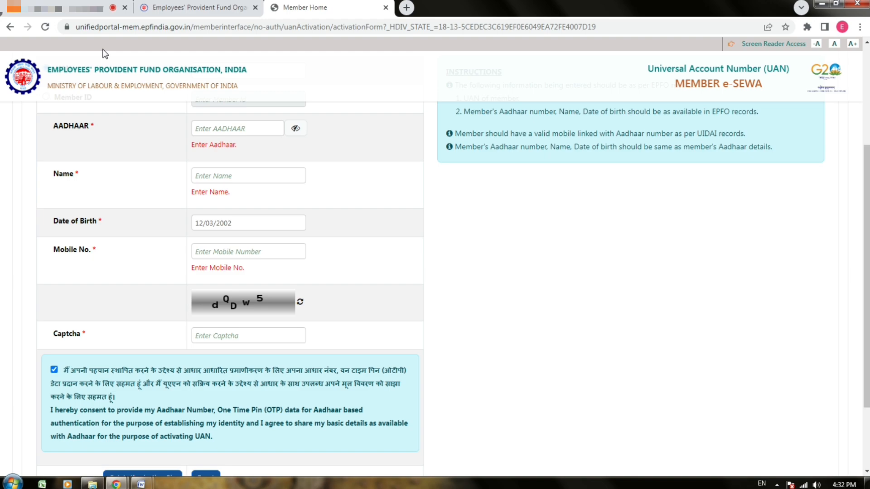
{"action": "scroll", "coordinate": [161, 419], "scroll_direction": "down", "scroll_amount": 1}
{"action": "scroll", "coordinate": [206, 333], "scroll_direction": "up", "scroll_amount": 1}
{"action": "scroll", "coordinate": [173, 421], "scroll_direction": "down", "scroll_amount": 1}
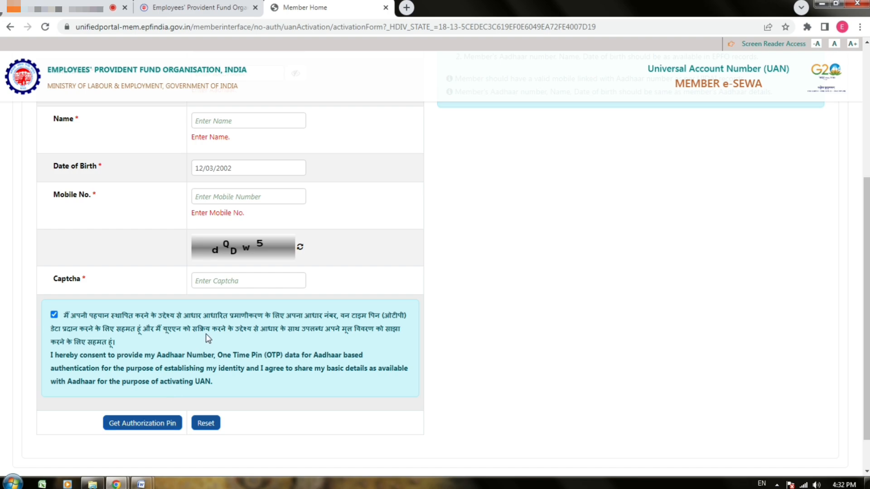
{"action": "scroll", "coordinate": [205, 333], "scroll_direction": "up", "scroll_amount": 1}
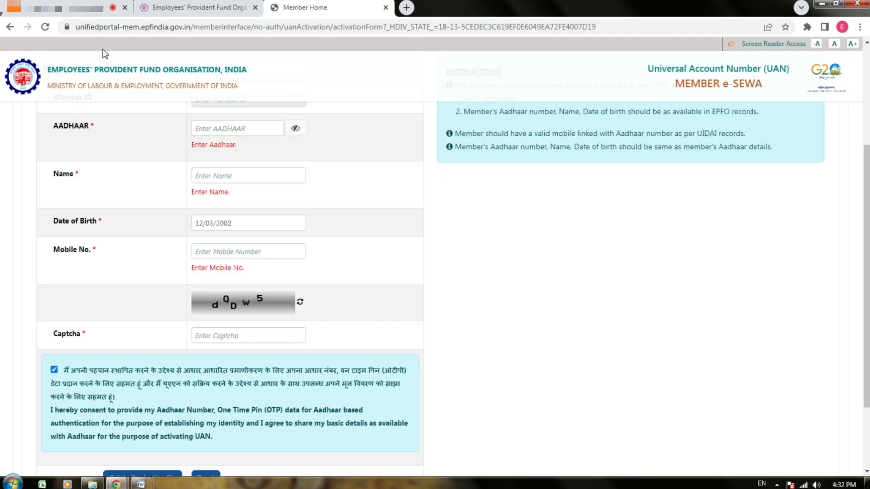
{"action": "scroll", "coordinate": [171, 421], "scroll_direction": "down", "scroll_amount": 1}
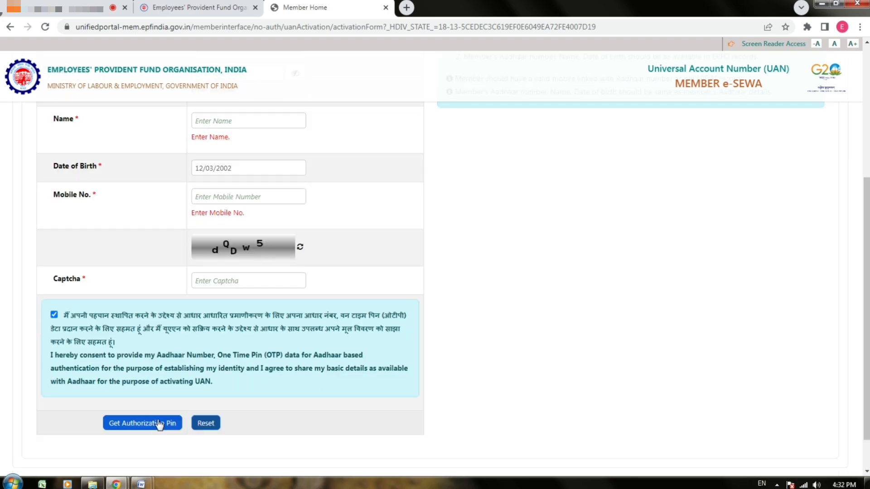
{"action": "scroll", "coordinate": [206, 333], "scroll_direction": "up", "scroll_amount": 1}
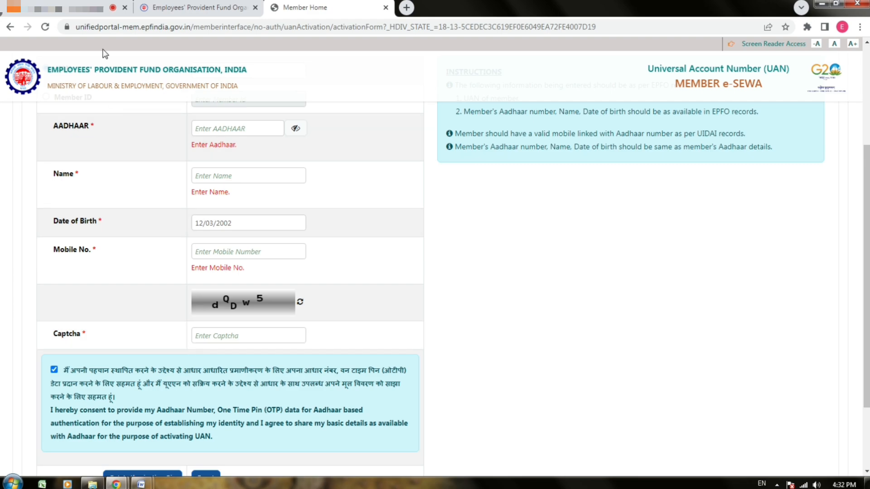
{"action": "scroll", "coordinate": [171, 421], "scroll_direction": "down", "scroll_amount": 1}
{"action": "scroll", "coordinate": [206, 333], "scroll_direction": "up", "scroll_amount": 1}
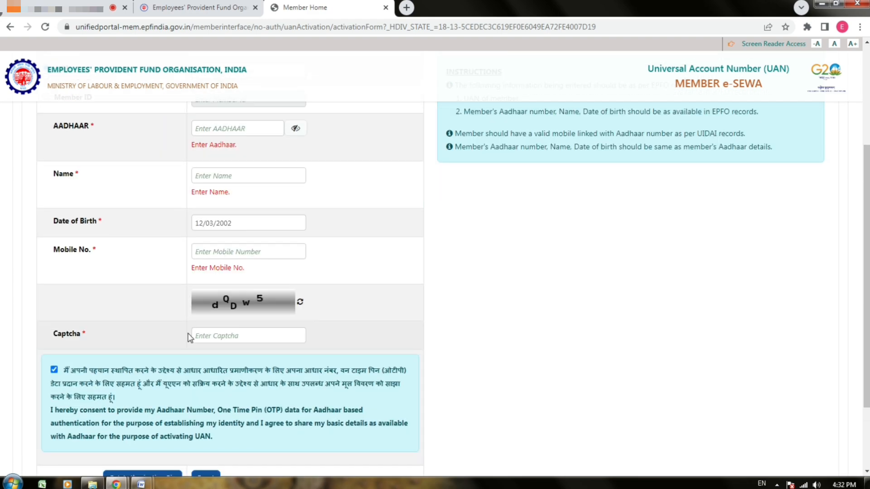